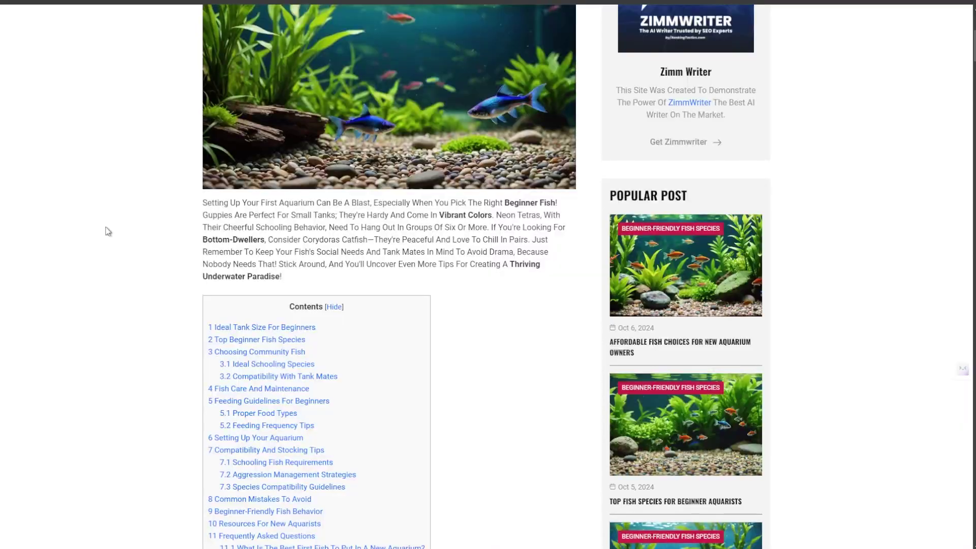
Step: Follow the Water Quality link from the beginner fish article and scroll to its contents box
{"action": "scroll", "coordinate": [108, 232], "scroll_direction": "down", "scroll_amount": 10}
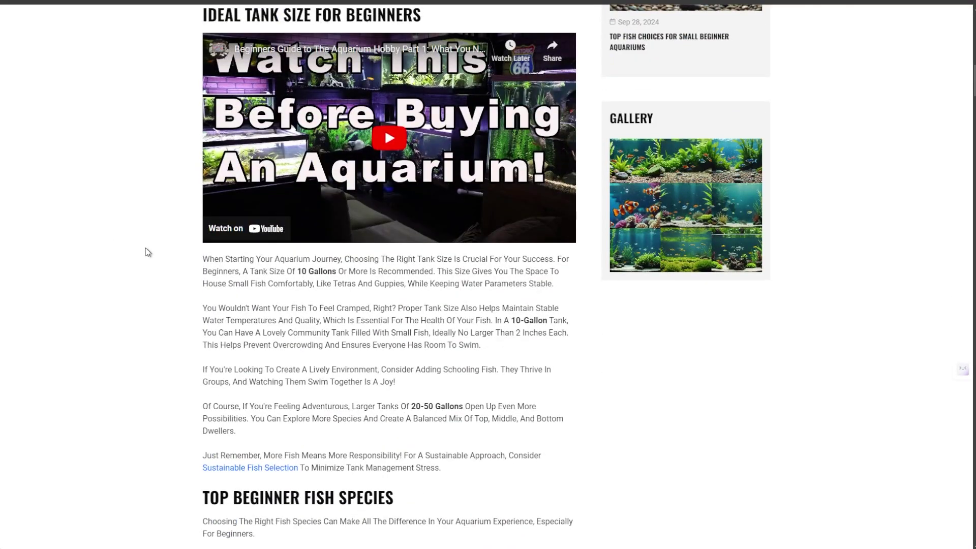
{"action": "scroll", "coordinate": [148, 252], "scroll_direction": "down", "scroll_amount": 15}
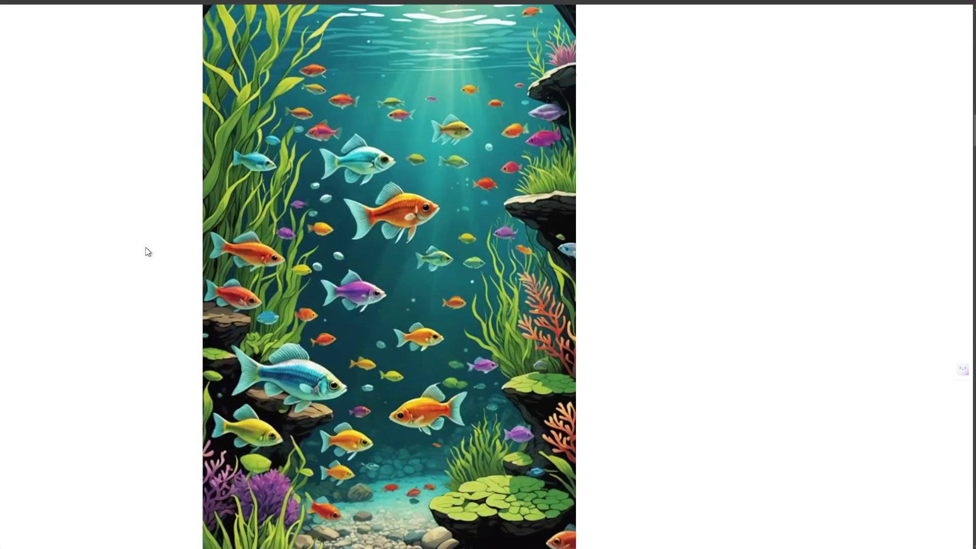
{"action": "scroll", "coordinate": [146, 248], "scroll_direction": "down", "scroll_amount": 8}
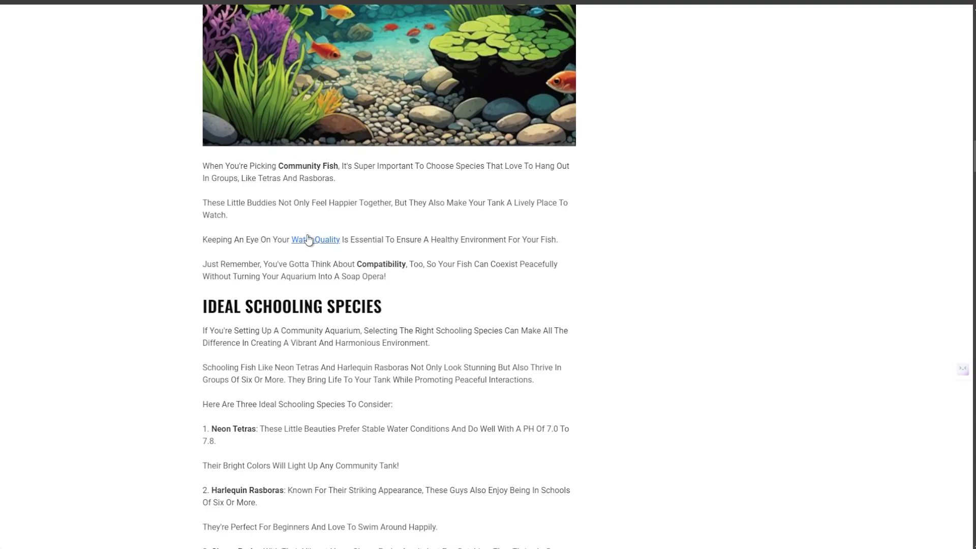
{"action": "left_click", "coordinate": [304, 240]}
{"action": "scroll", "coordinate": [159, 235], "scroll_direction": "down", "scroll_amount": 8}
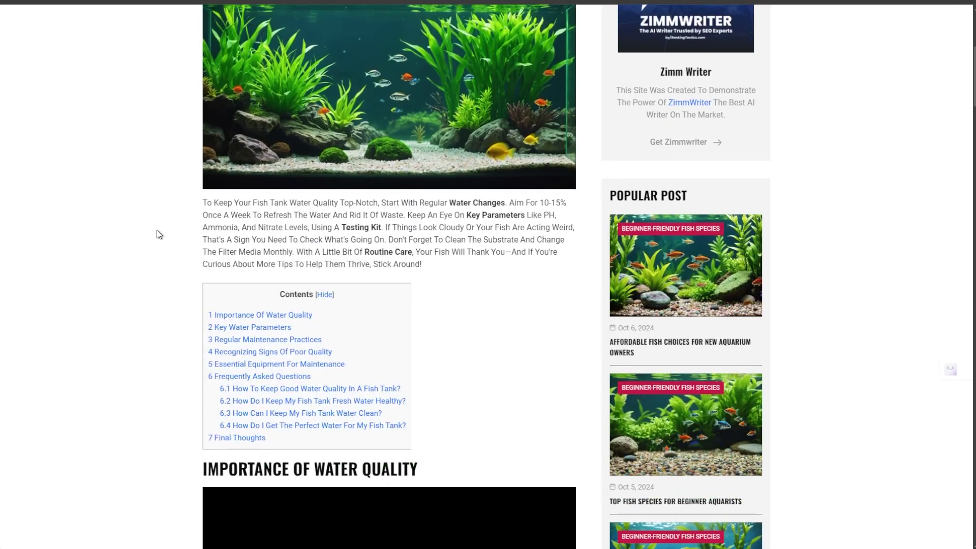
{"action": "scroll", "coordinate": [160, 241], "scroll_direction": "down", "scroll_amount": 3}
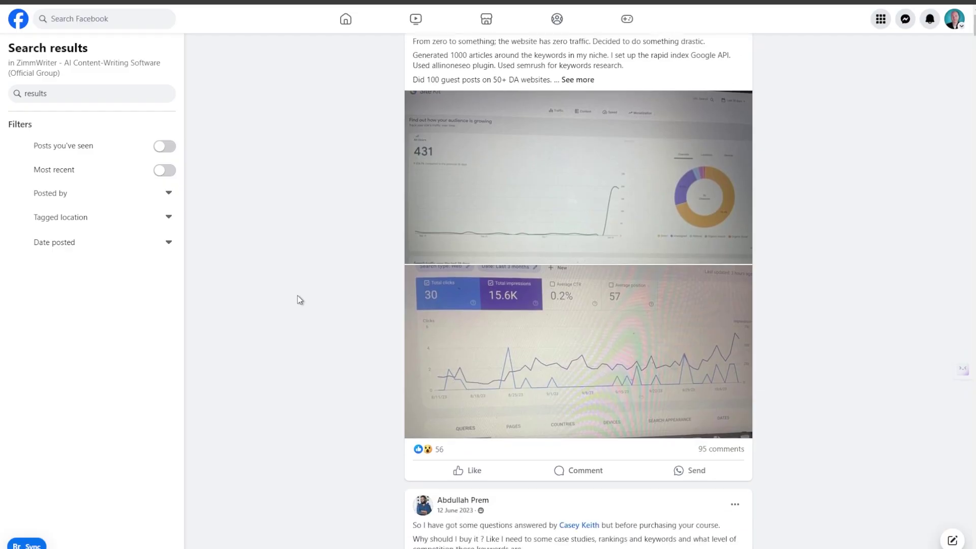
Step: Enlarge the member's first GSC chart and step through the images to the one showing 17 clicks
{"action": "scroll", "coordinate": [300, 300], "scroll_direction": "down", "scroll_amount": 20}
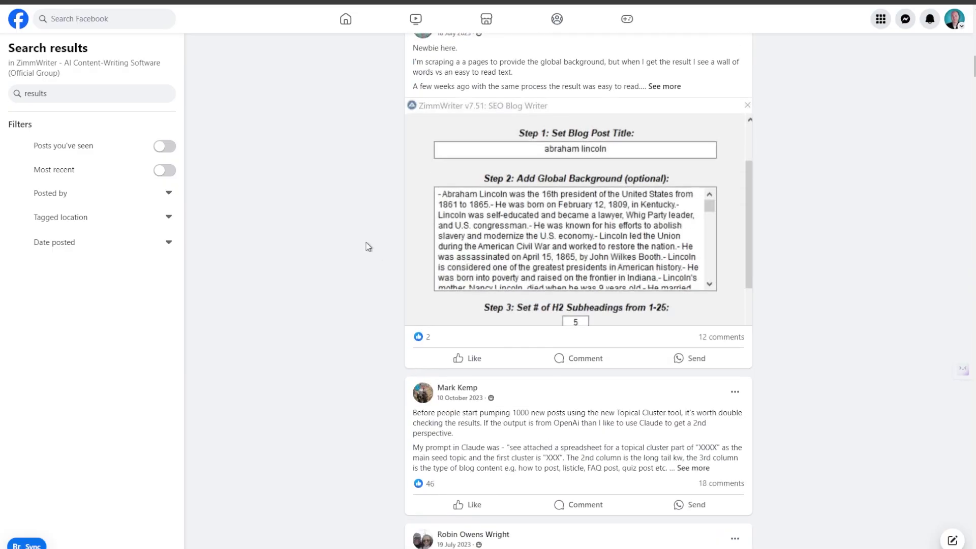
{"action": "scroll", "coordinate": [354, 239], "scroll_direction": "down", "scroll_amount": 7}
{"action": "left_click", "coordinate": [483, 168]}
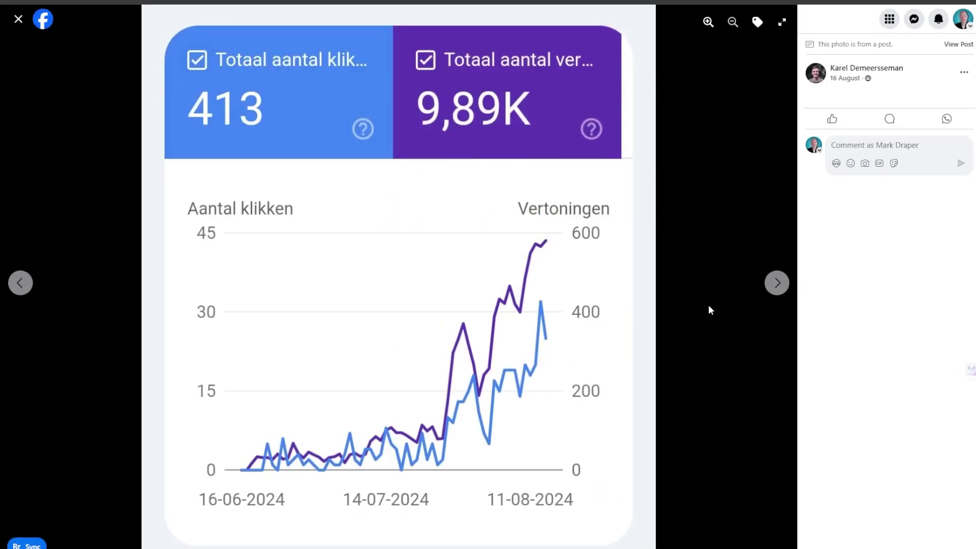
{"action": "left_click", "coordinate": [776, 283]}
{"action": "left_click", "coordinate": [777, 283]}
{"action": "left_click", "coordinate": [777, 283]}
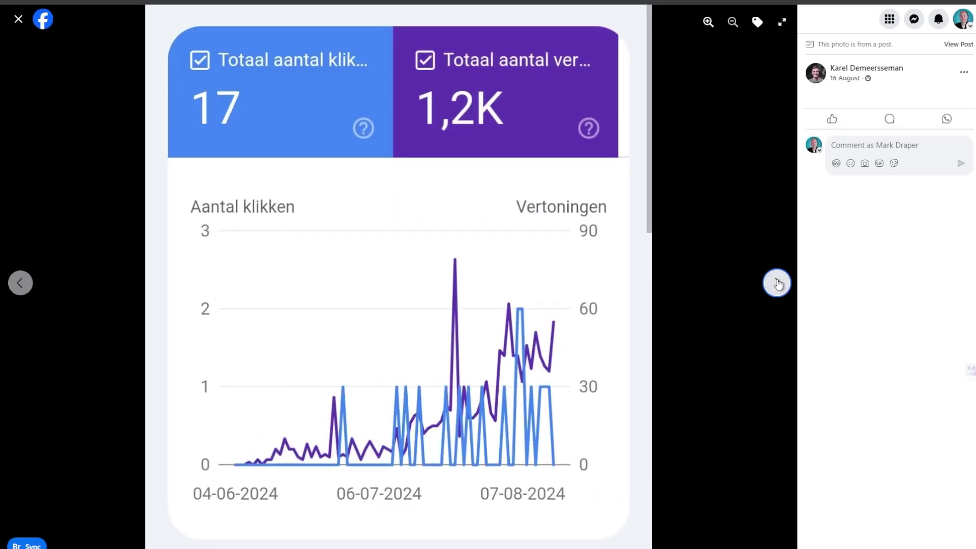
{"action": "left_click", "coordinate": [777, 284]}
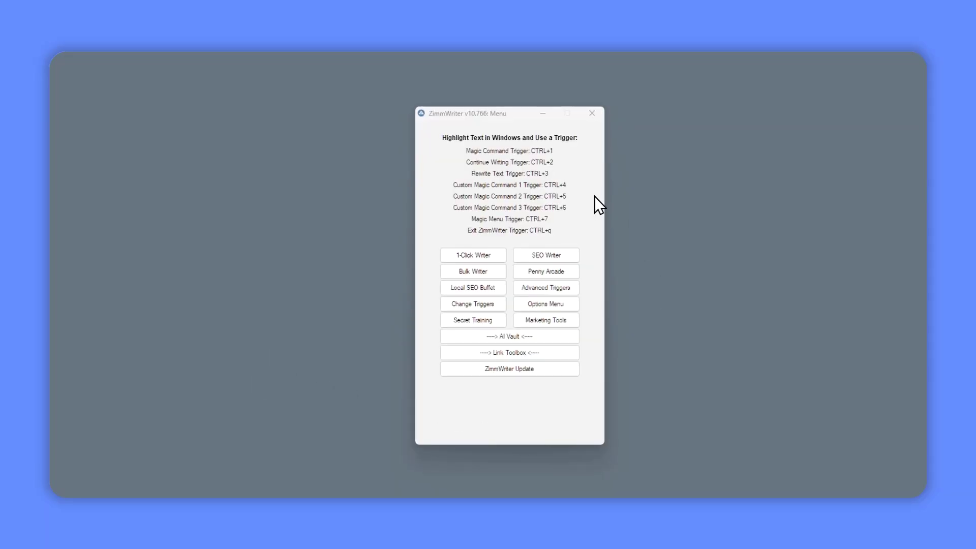
Step: Launch the AI Vault Bulk Niche Generator with 'pet fish' ideas and begin the job name
{"action": "left_click", "coordinate": [523, 339]}
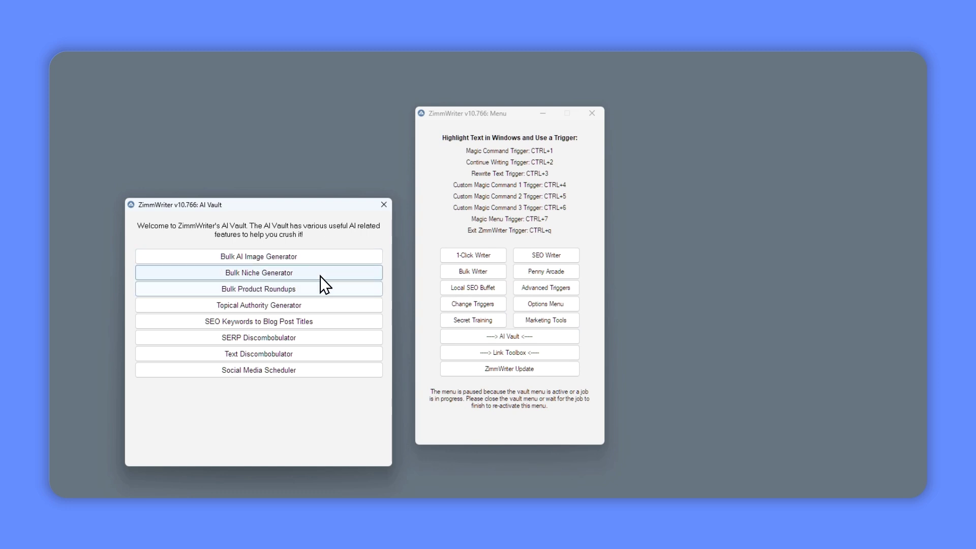
{"action": "left_click", "coordinate": [305, 277]}
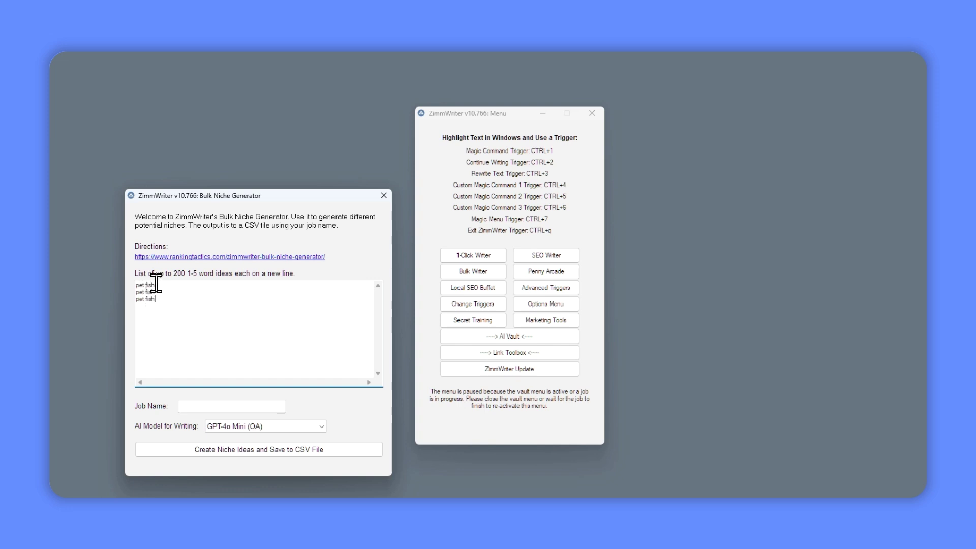
{"action": "left_click", "coordinate": [206, 409]}
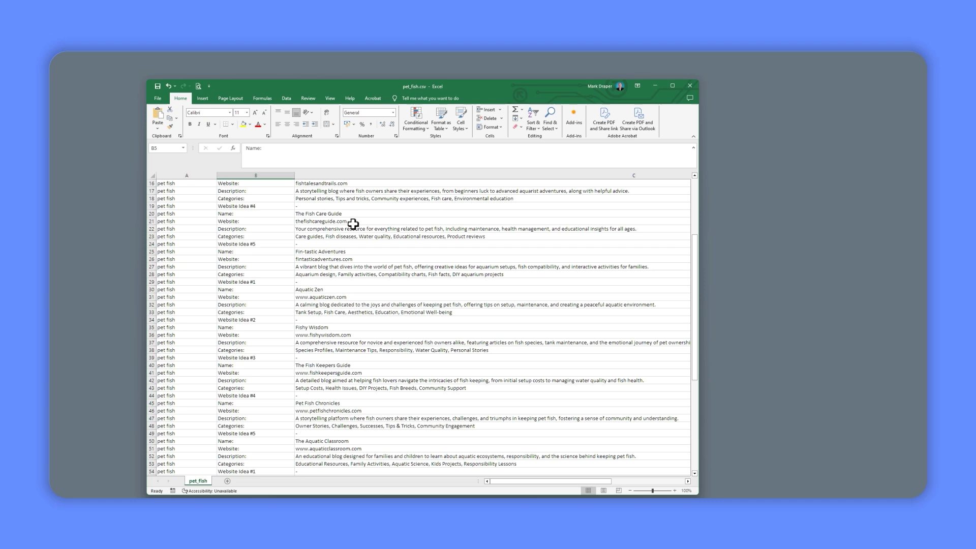
Step: Filter column B of the pet_fish sheet to show only the 'Website:' rows
{"action": "scroll", "coordinate": [355, 184], "scroll_direction": "down", "scroll_amount": 9}
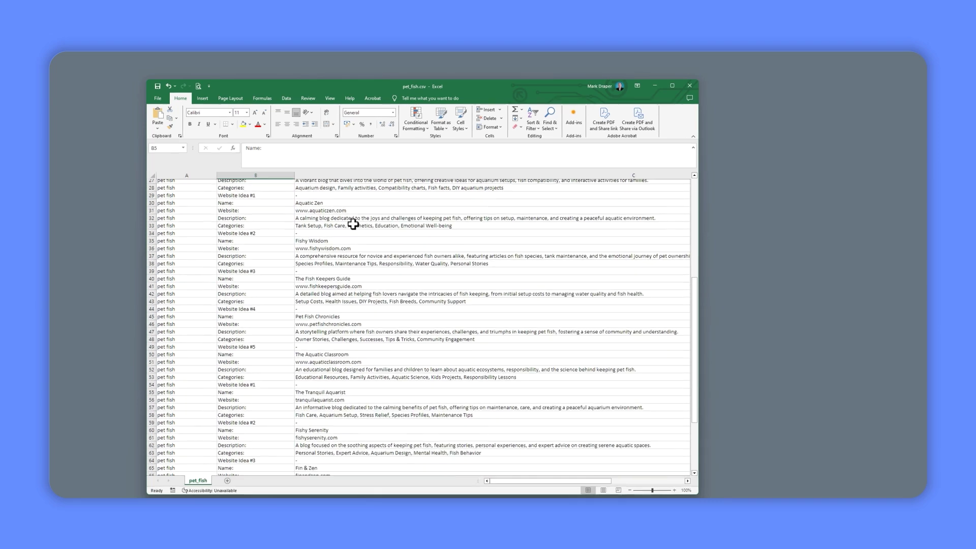
{"action": "key", "text": "ctrl+Up"}
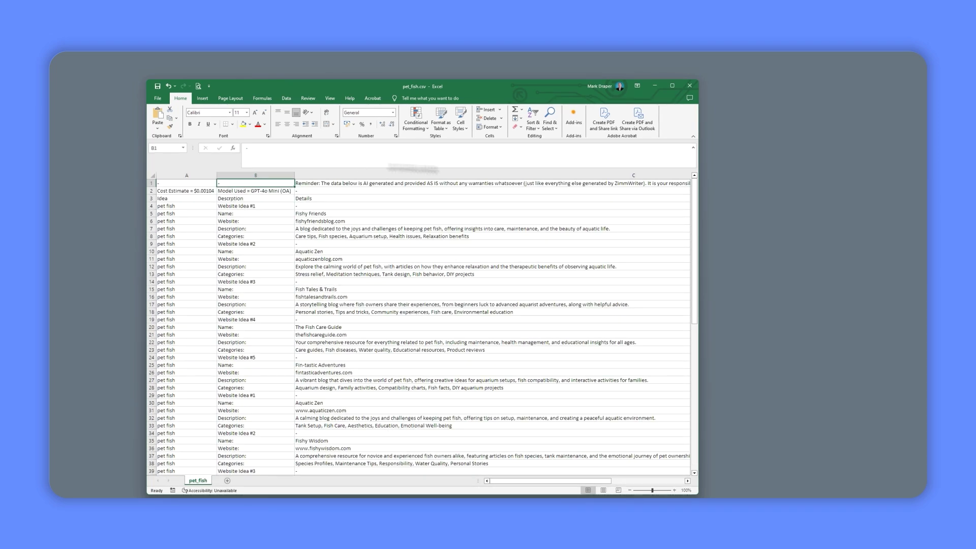
{"action": "left_click", "coordinate": [532, 129]}
{"action": "left_click", "coordinate": [544, 173]}
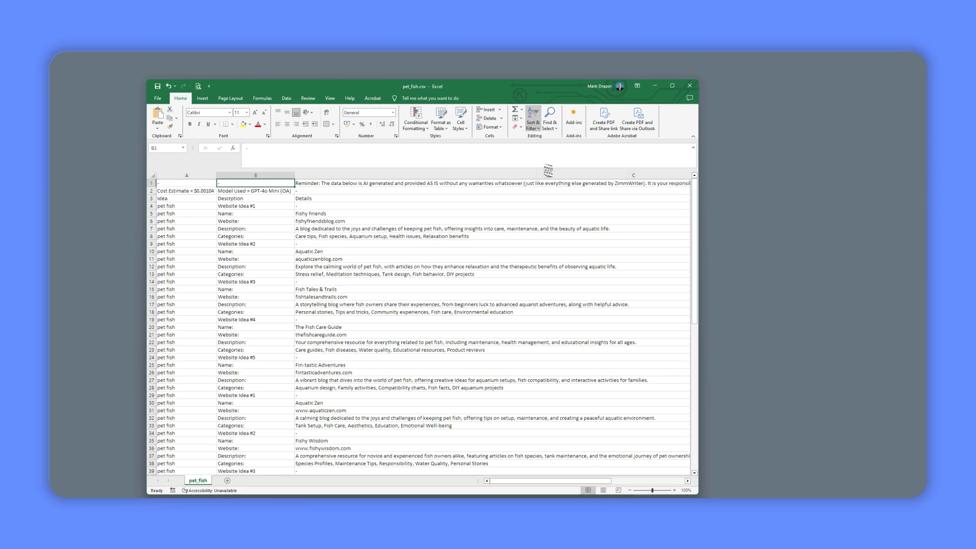
{"action": "left_click", "coordinate": [291, 183]}
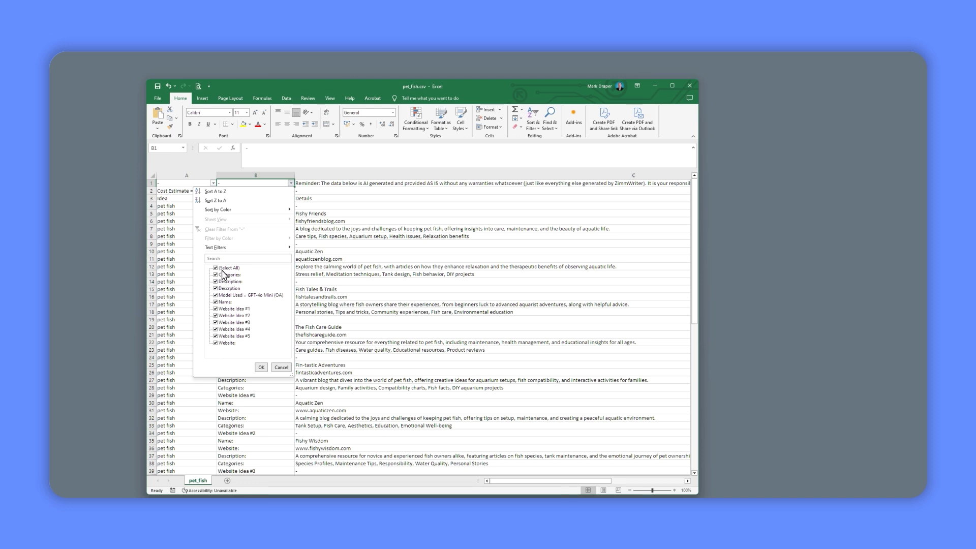
{"action": "left_click", "coordinate": [215, 343]}
{"action": "left_click", "coordinate": [261, 367]}
Step: Copy the domain names in C6:C76 and run Namecheap's Beast Mode bulk search on them
{"action": "left_click_drag", "start_coordinate": [315, 191], "coordinate": [324, 295]}
{"action": "key", "text": "ctrl+c"}
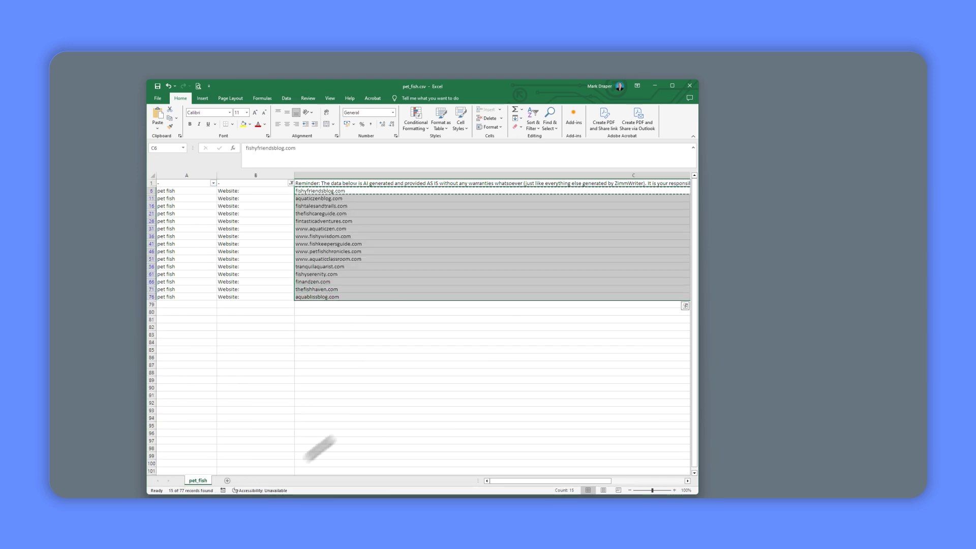
{"action": "key", "text": "alt+Tab"}
{"action": "left_click", "coordinate": [560, 283]}
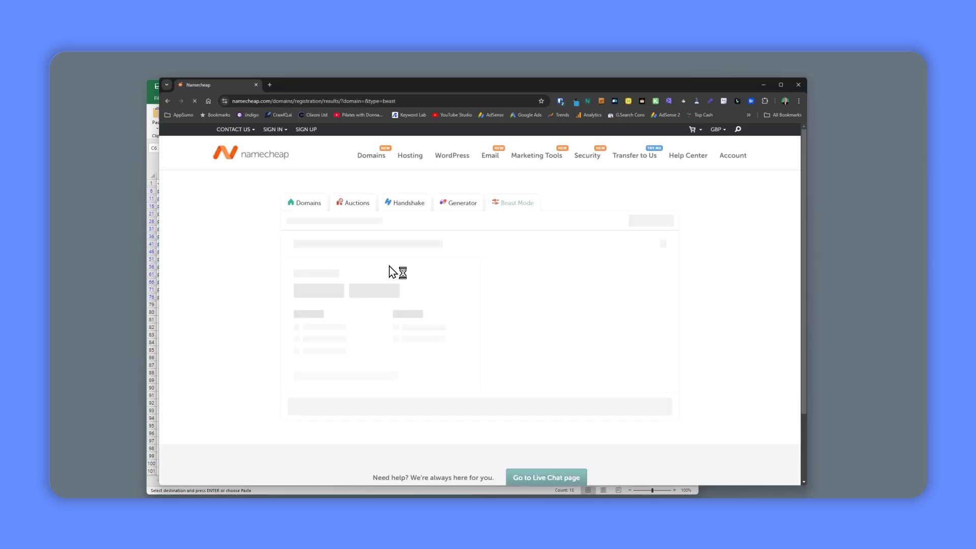
Step: Hide unavailable domains in the Beast Mode results and add an available one to the cart
{"action": "left_click", "coordinate": [388, 383]}
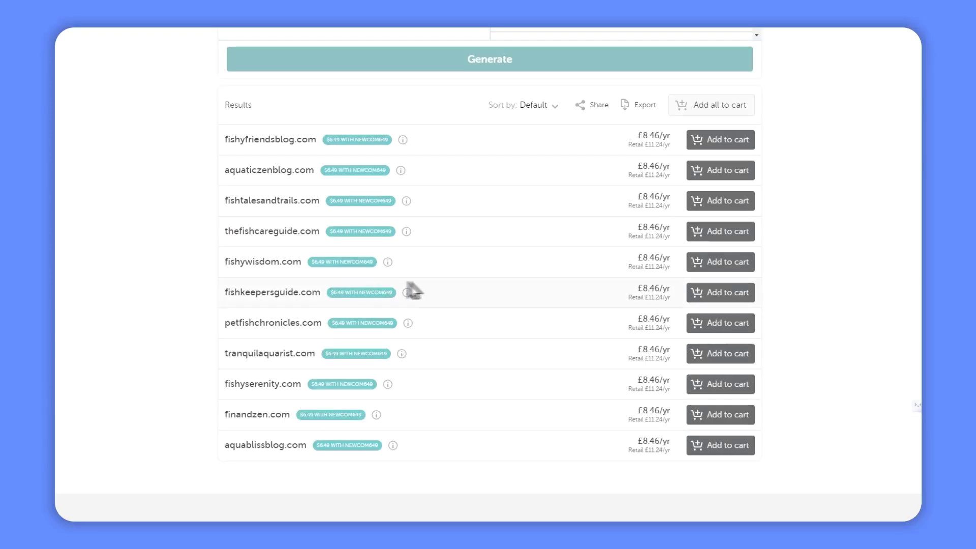
{"action": "left_click", "coordinate": [741, 291]}
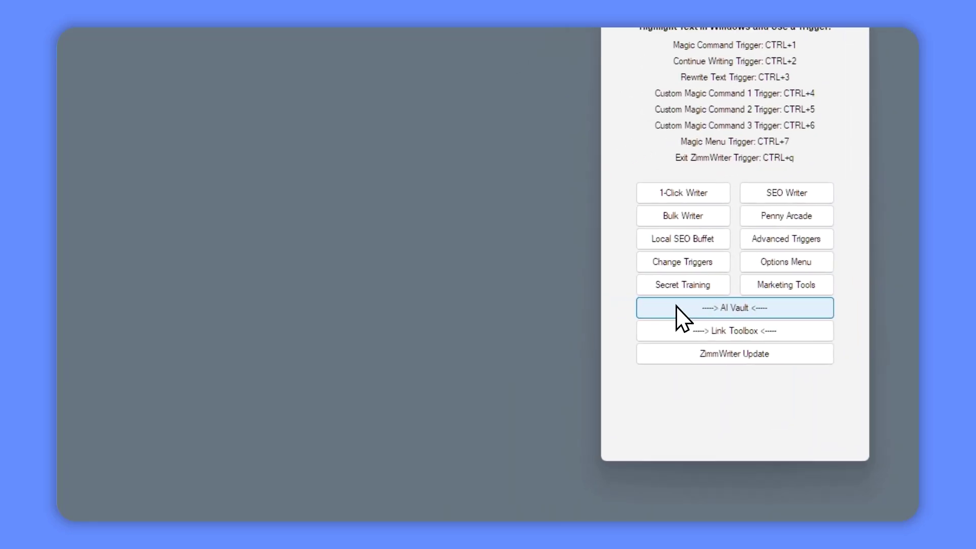
Step: Set up a 'keeping fish' topical authority job with 10 clusters and 10 long tails each
{"action": "left_click", "coordinate": [746, 312]}
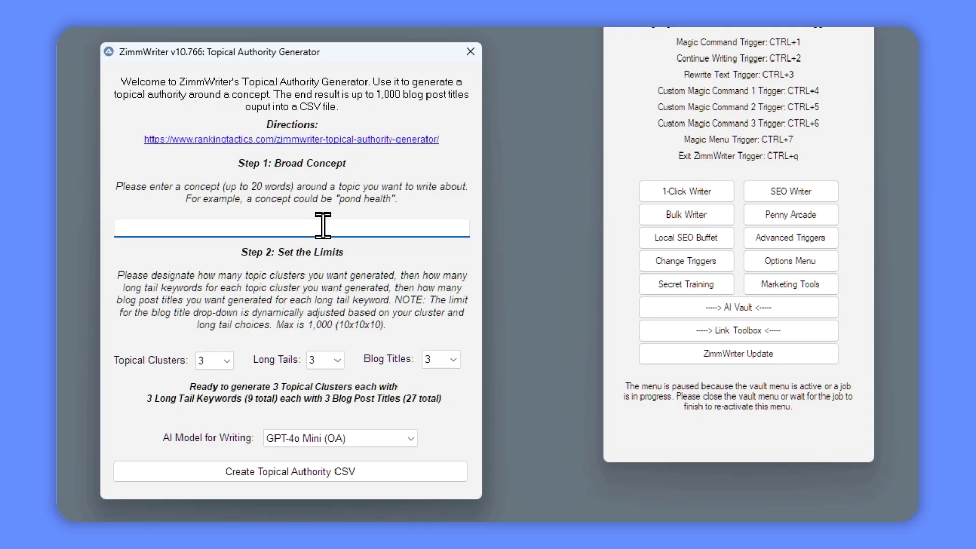
{"action": "type", "text": "keeping fish"}
{"action": "left_click", "coordinate": [225, 359]}
{"action": "left_click", "coordinate": [214, 512]}
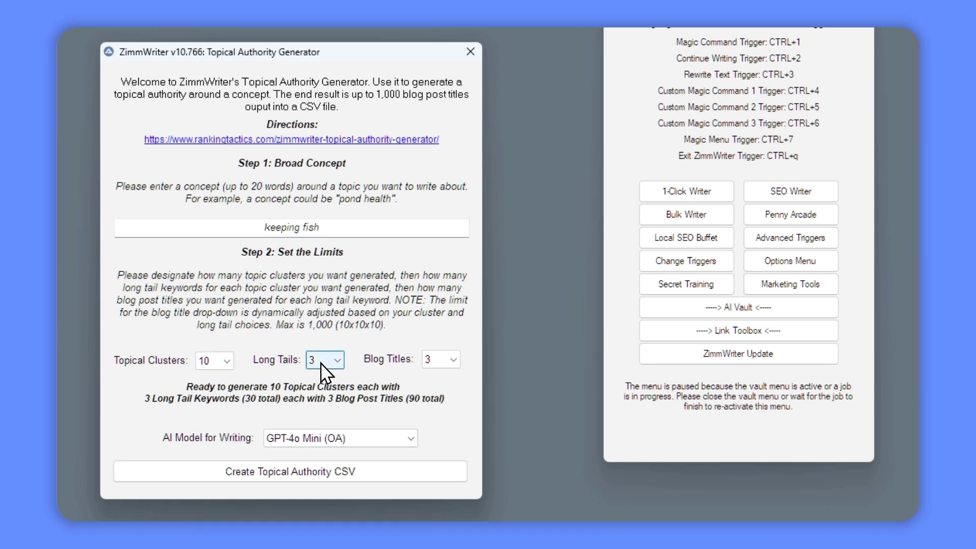
{"action": "left_click", "coordinate": [325, 360]}
{"action": "left_click", "coordinate": [325, 512]}
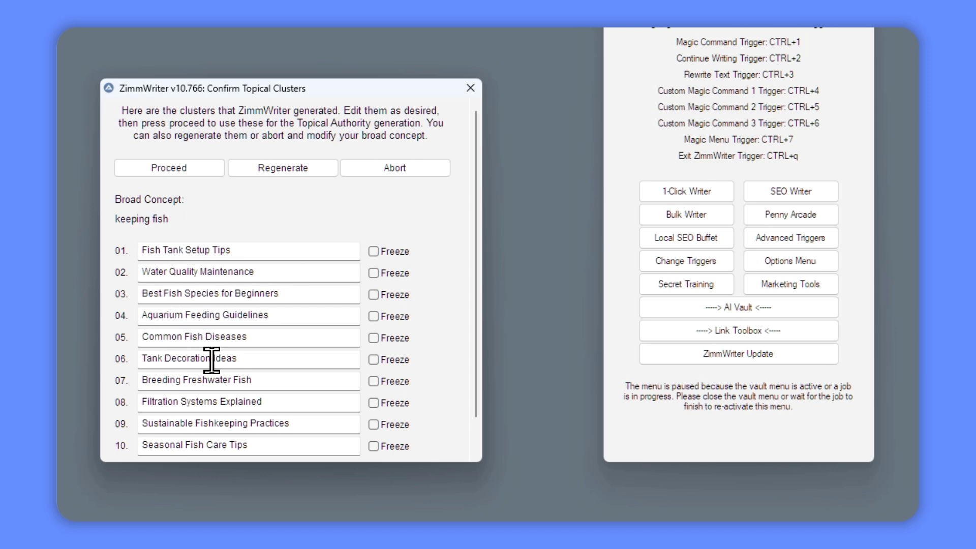
Step: Accept the generated topical clusters and dismiss the CSV saved confirmation
{"action": "scroll", "coordinate": [183, 386], "scroll_direction": "down", "scroll_amount": 2}
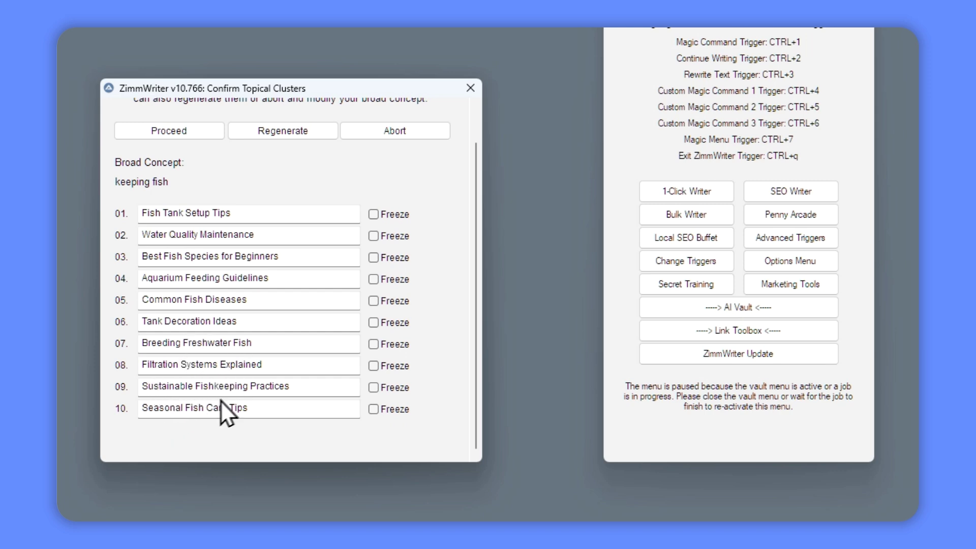
{"action": "scroll", "coordinate": [277, 402], "scroll_direction": "up", "scroll_amount": 2}
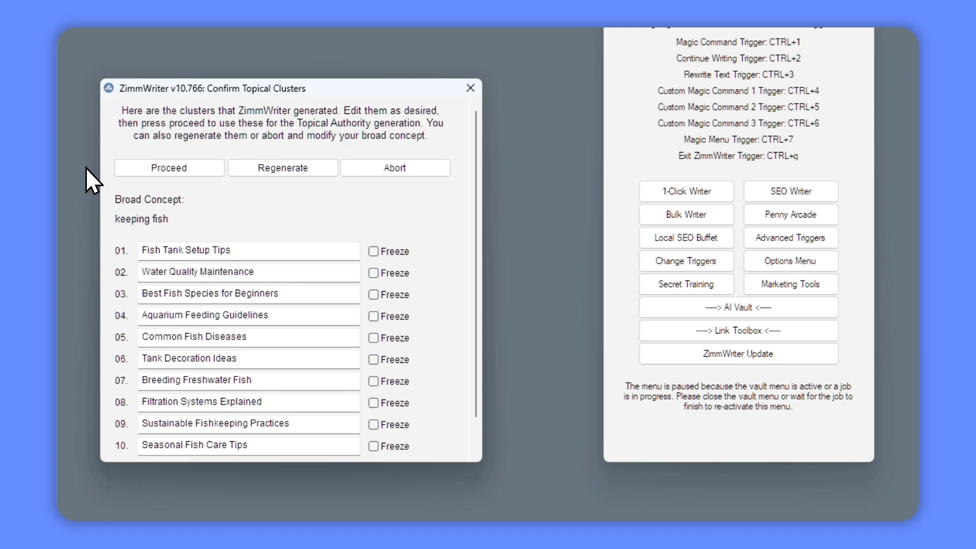
{"action": "left_click", "coordinate": [216, 168]}
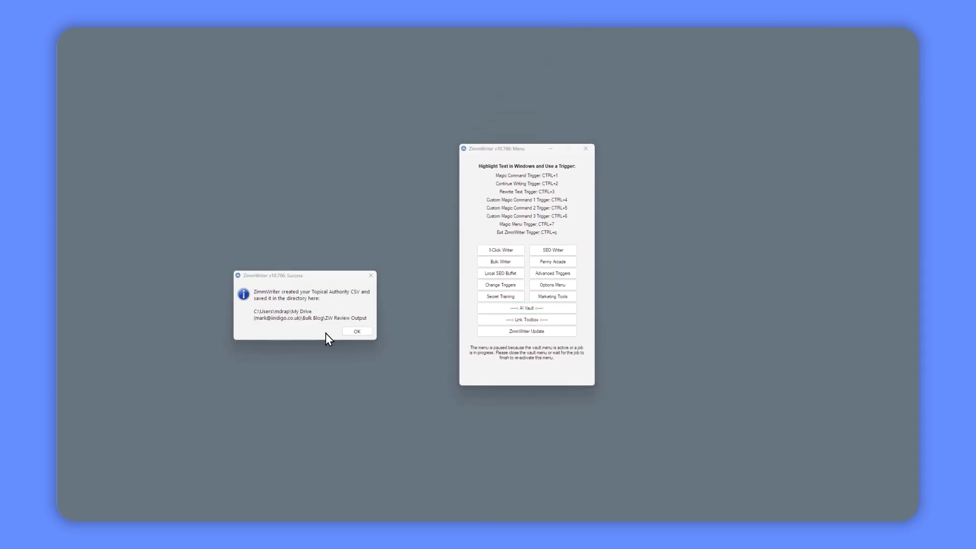
{"action": "left_click", "coordinate": [357, 331]}
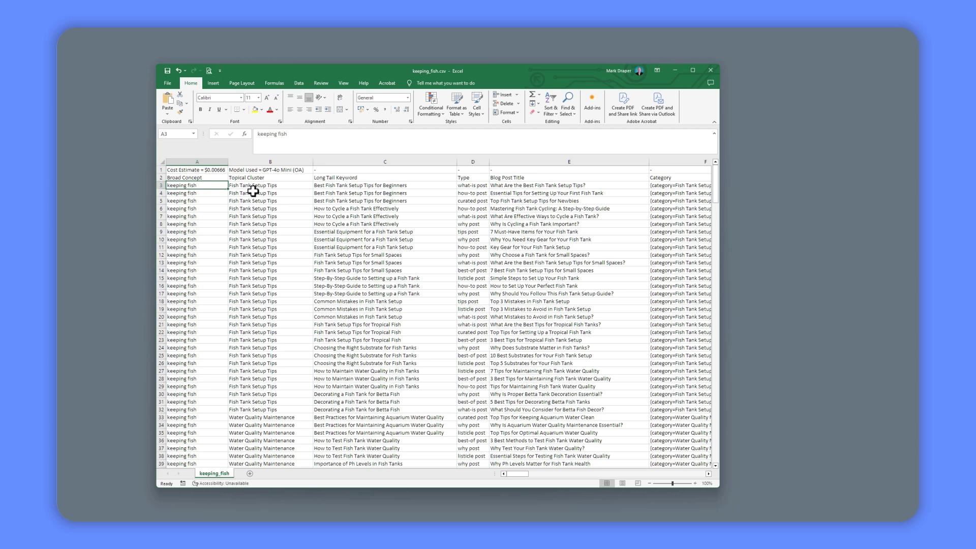
Step: Review the keeping_fish long-tail keywords and blog post titles in column E, rows 1 to 10
{"action": "scroll", "coordinate": [256, 198], "scroll_direction": "down", "scroll_amount": 5}
{"action": "scroll", "coordinate": [256, 214], "scroll_direction": "up", "scroll_amount": 5}
{"action": "left_click", "coordinate": [437, 186]}
{"action": "left_click", "coordinate": [518, 186]}
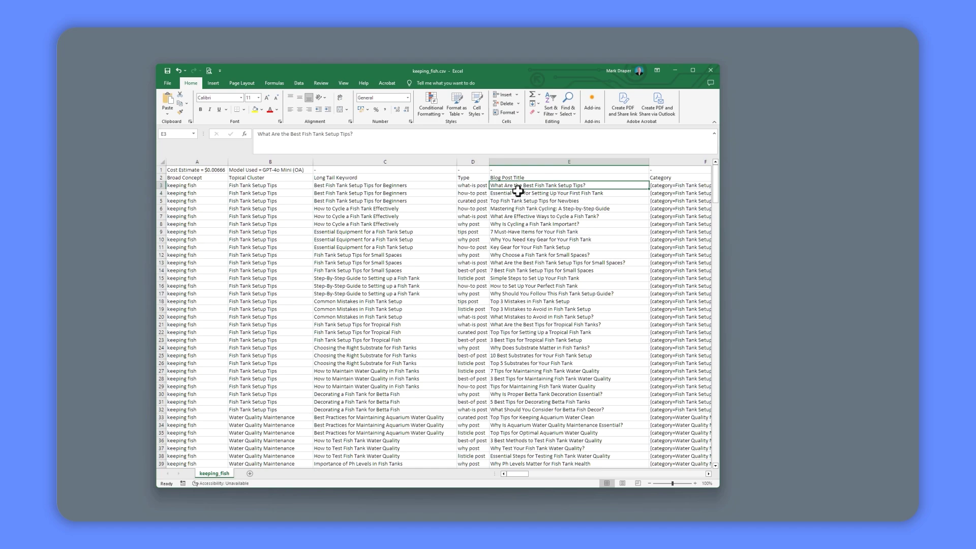
{"action": "scroll", "coordinate": [519, 244], "scroll_direction": "down", "scroll_amount": 8}
{"action": "scroll", "coordinate": [524, 311], "scroll_direction": "up", "scroll_amount": 8}
{"action": "left_click_drag", "start_coordinate": [503, 186], "coordinate": [513, 202]}
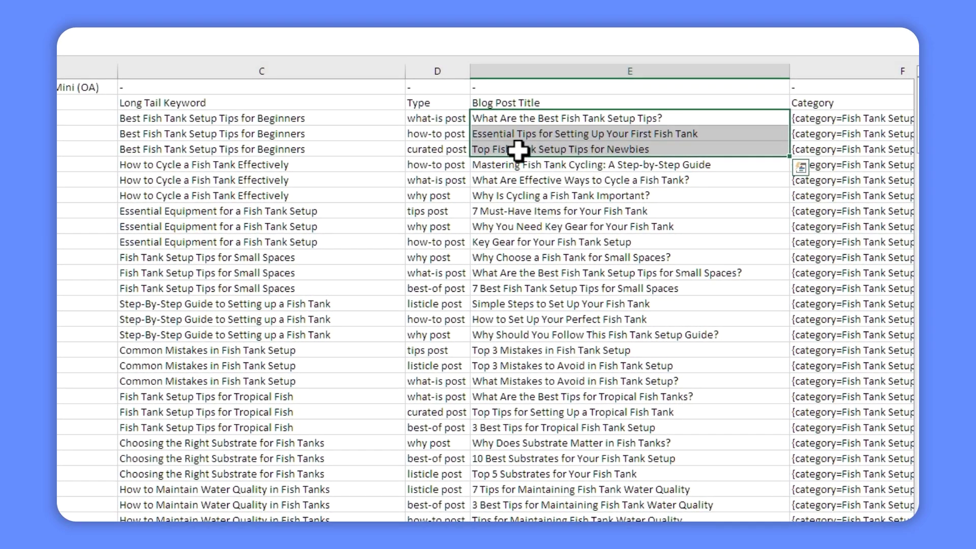
{"action": "left_click_drag", "start_coordinate": [516, 164], "coordinate": [508, 289]}
{"action": "left_click", "coordinate": [501, 227]}
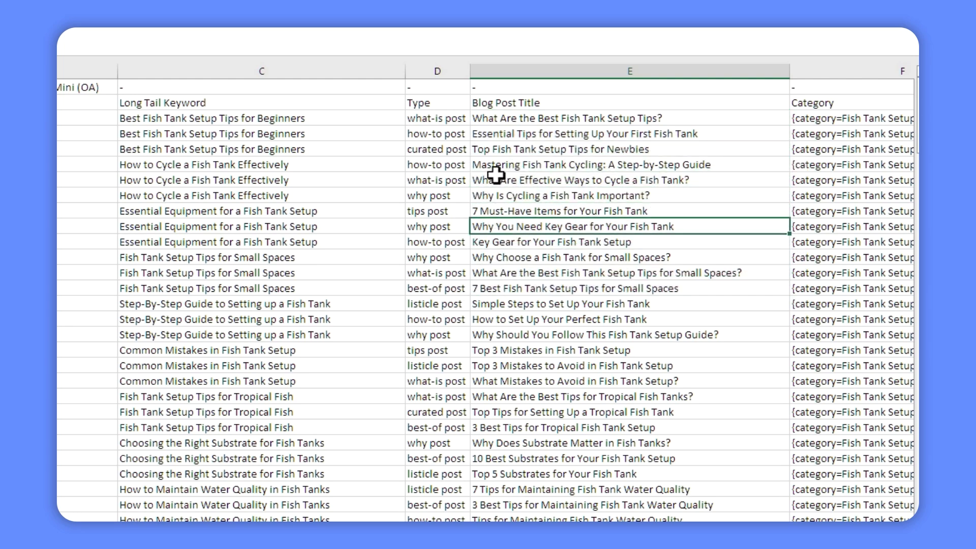
{"action": "left_click", "coordinate": [498, 178]}
{"action": "key", "text": "Right"}
{"action": "key", "text": "Right"}
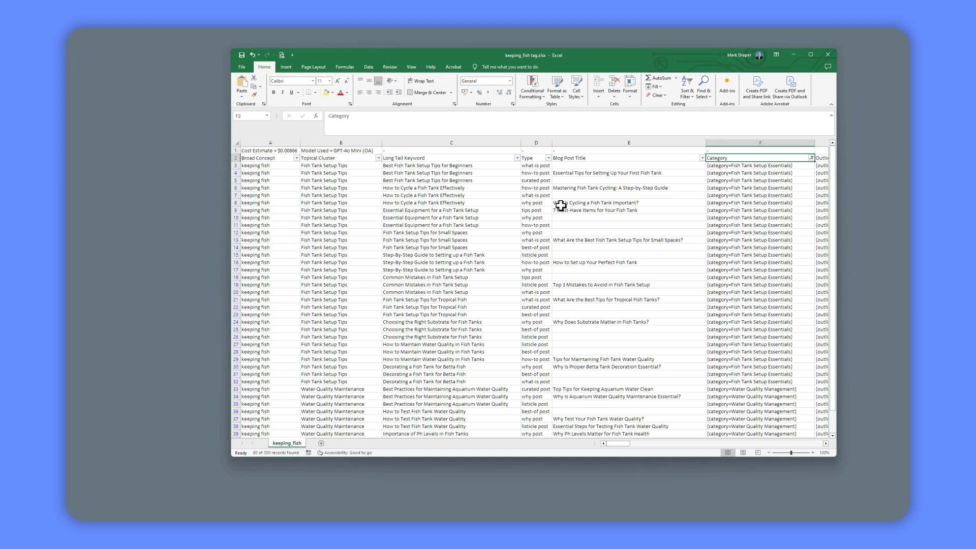
Step: Filter the Blog Post Title column to exclude blanks, leaving 23 records
{"action": "scroll", "coordinate": [562, 203], "scroll_direction": "down", "scroll_amount": 3}
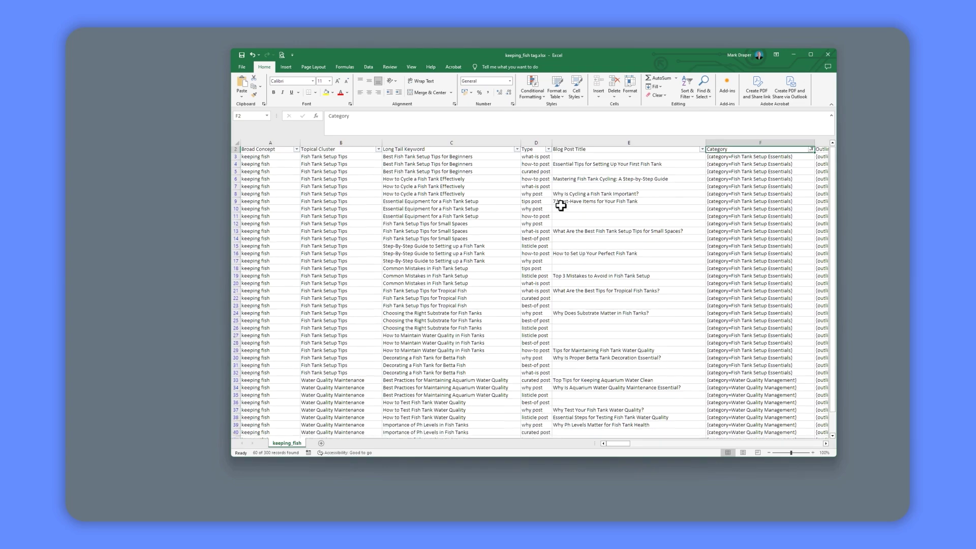
{"action": "scroll", "coordinate": [560, 205], "scroll_direction": "down", "scroll_amount": 3}
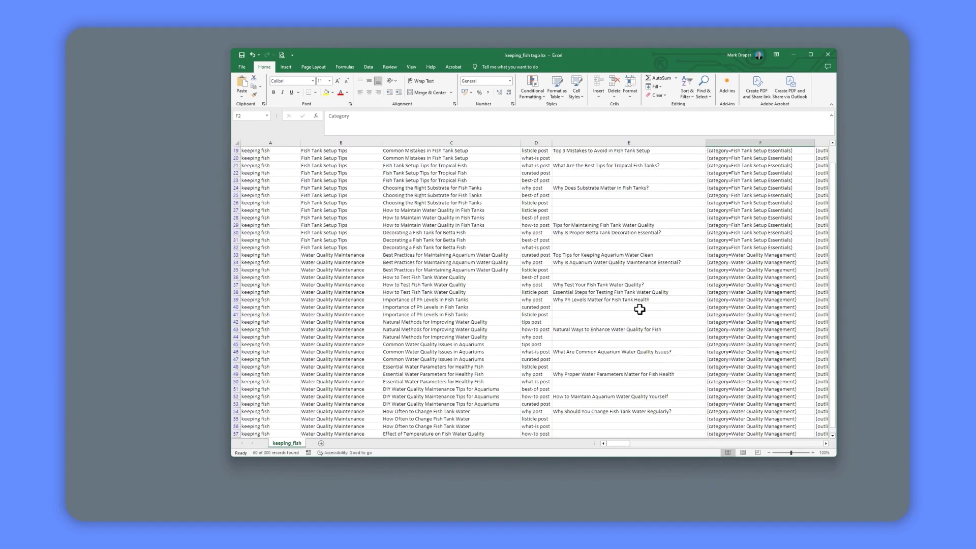
{"action": "scroll", "coordinate": [649, 330], "scroll_direction": "up", "scroll_amount": 6}
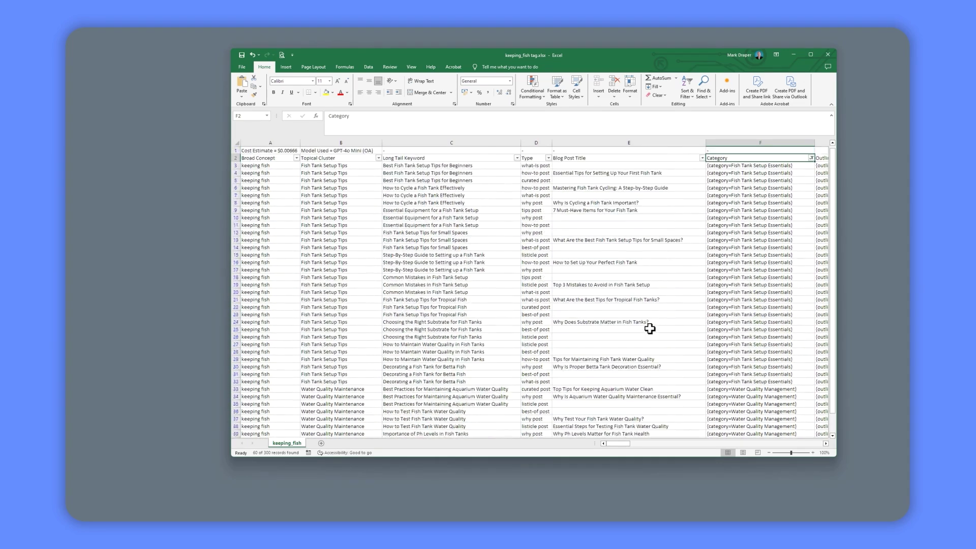
{"action": "left_click", "coordinate": [702, 159]}
{"action": "left_click", "coordinate": [647, 253]}
{"action": "left_click", "coordinate": [673, 339]}
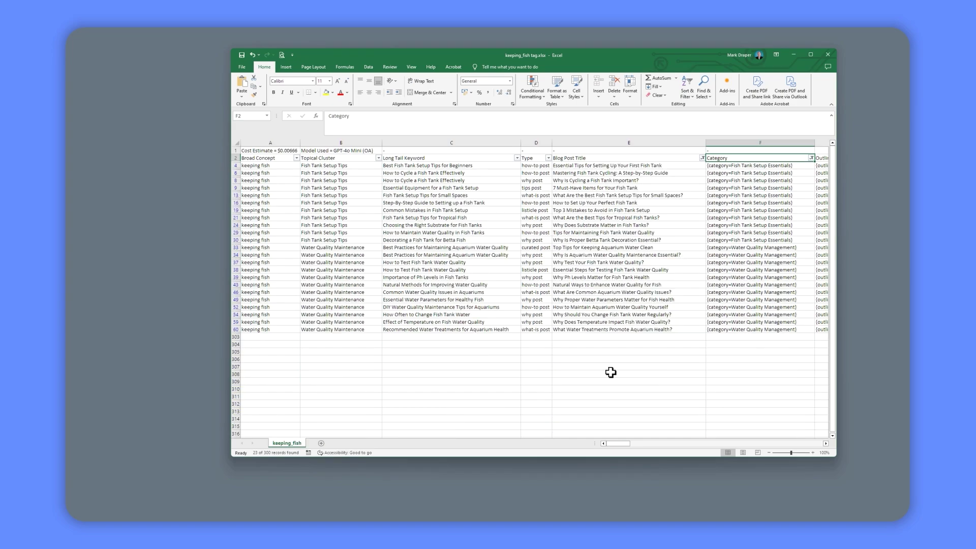
Step: Copy the Merged column's title lines and bring up the ZimmWriter menu with Ctrl+7
{"action": "left_click_drag", "start_coordinate": [634, 448], "coordinate": [656, 448]}
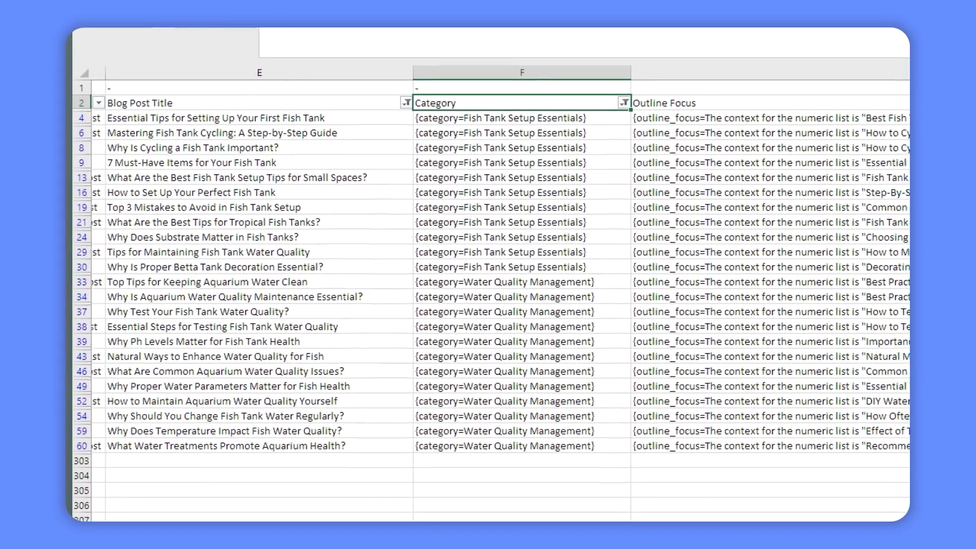
{"action": "scroll", "coordinate": [717, 229], "scroll_direction": "right", "scroll_amount": 5}
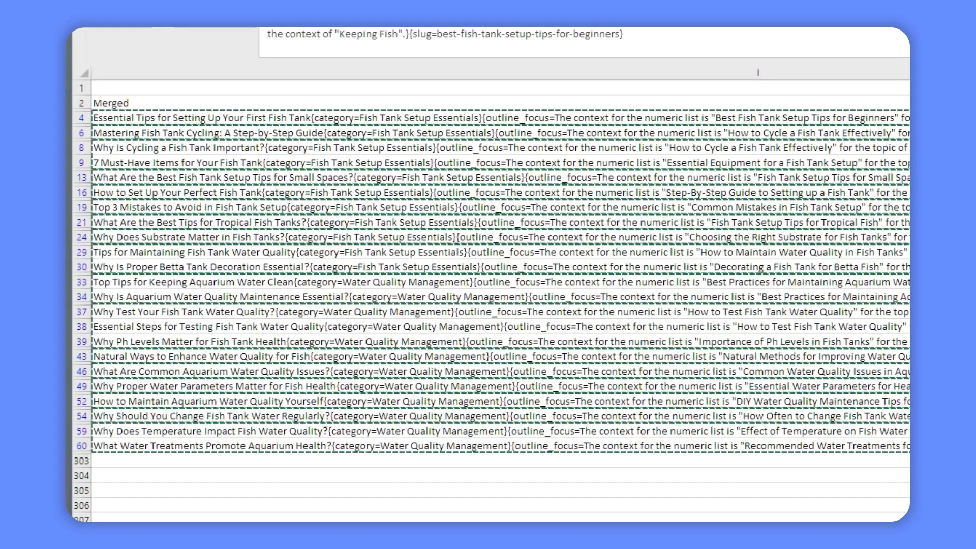
{"action": "key", "text": "ctrl+7"}
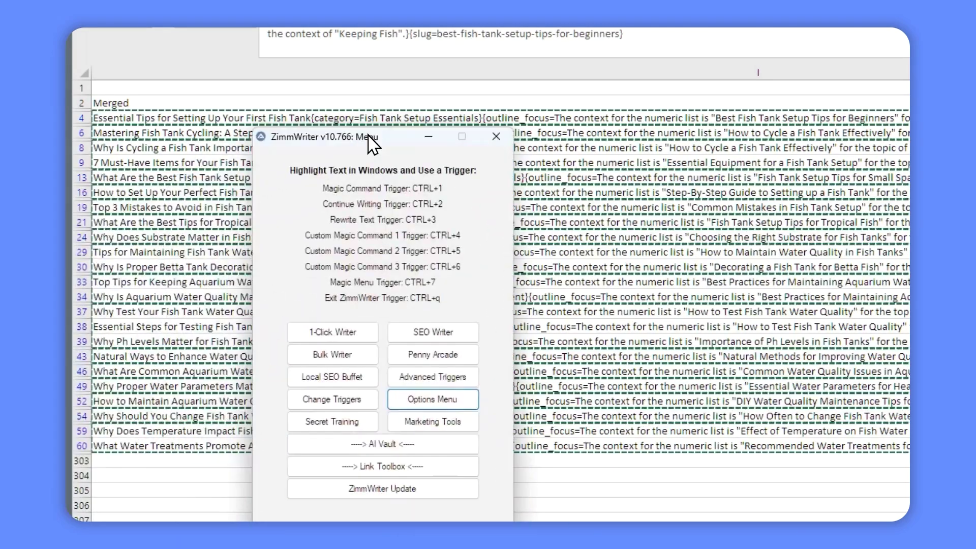
Step: Paste the water-quality titles into Bulk Blog Writer, confirming Search Intent Intro, Caregiver and GPT-4o Mini (OA)
{"action": "left_click", "coordinate": [333, 351]}
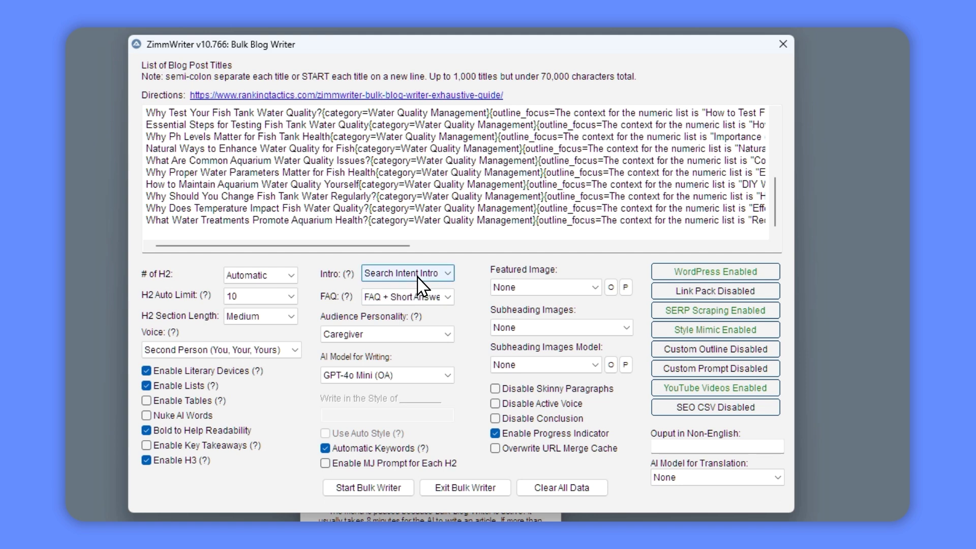
{"action": "left_click", "coordinate": [404, 273]}
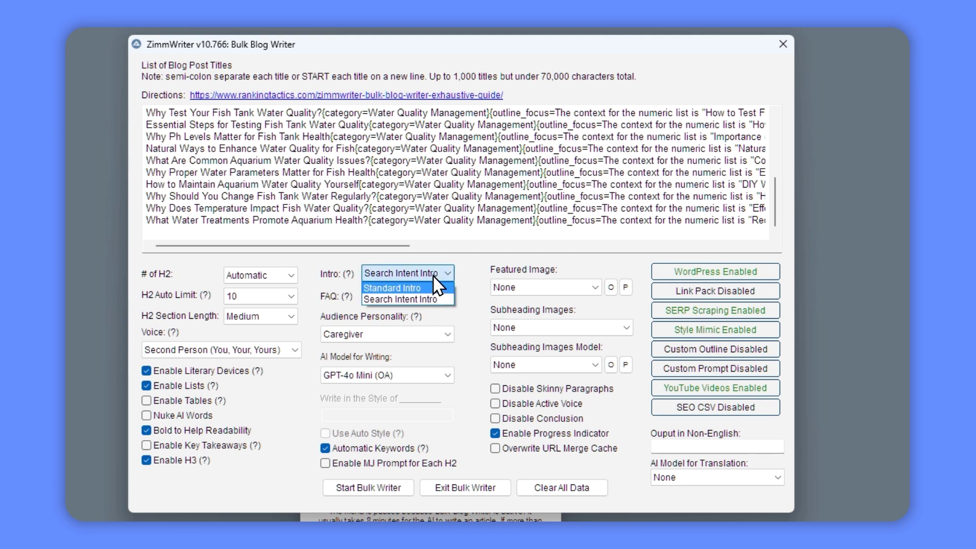
{"action": "left_click", "coordinate": [434, 278]}
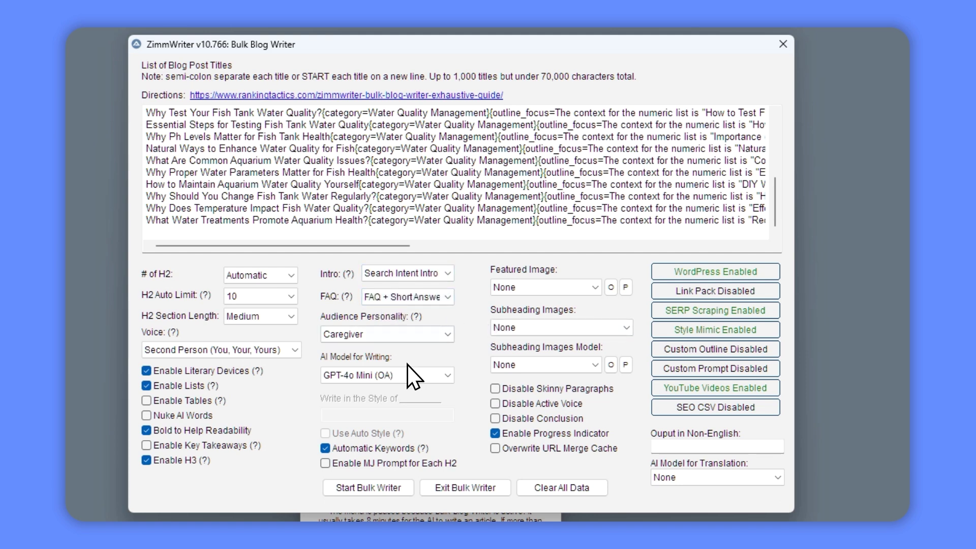
{"action": "left_click", "coordinate": [364, 334]}
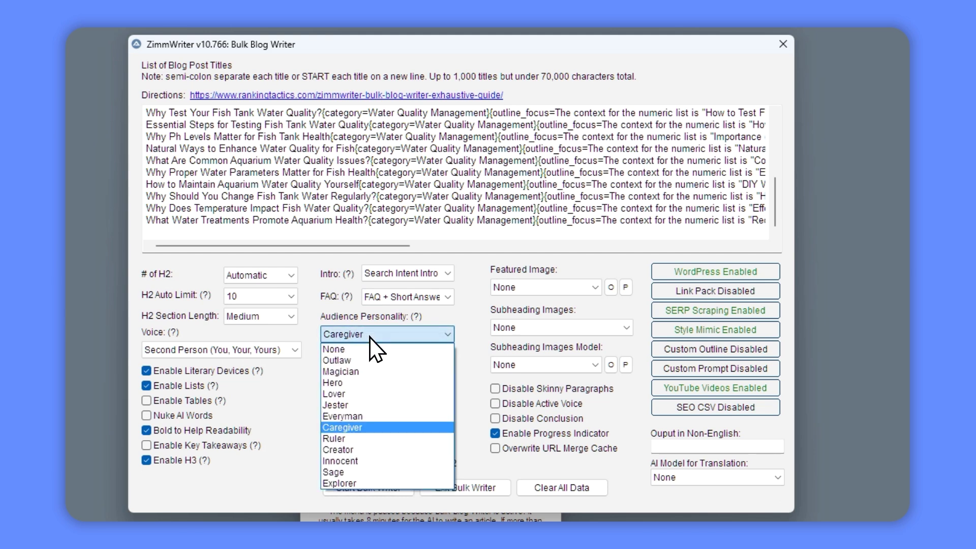
{"action": "left_click", "coordinate": [370, 337]}
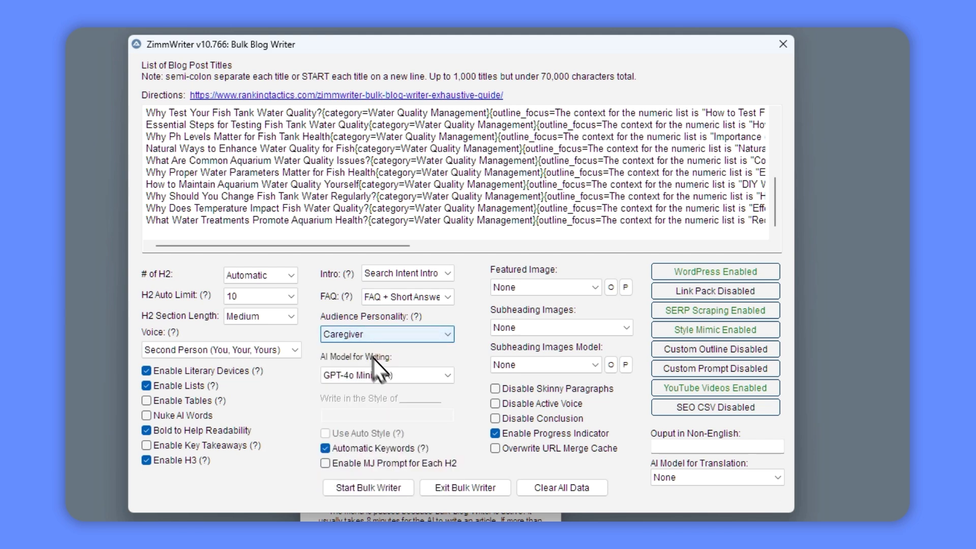
{"action": "left_click", "coordinate": [420, 377]}
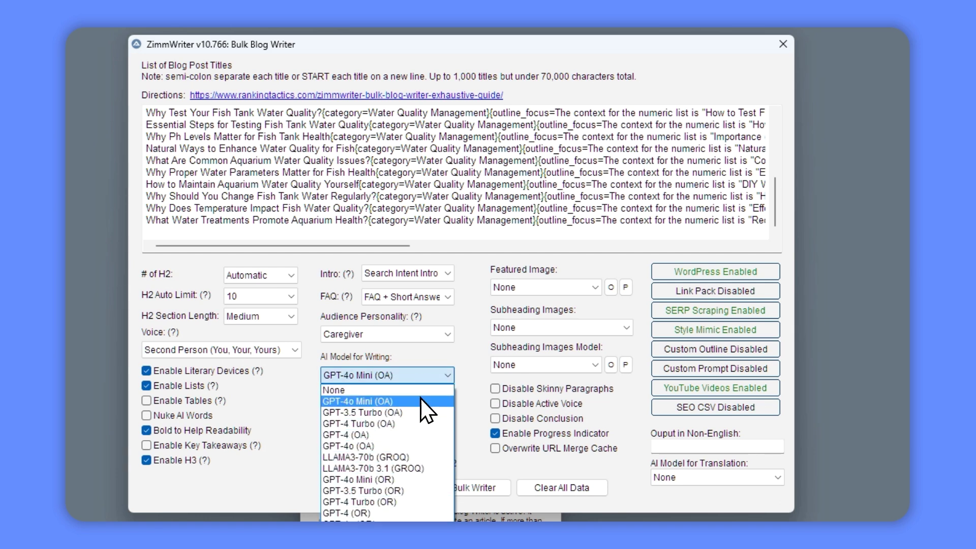
{"action": "left_click", "coordinate": [427, 377]}
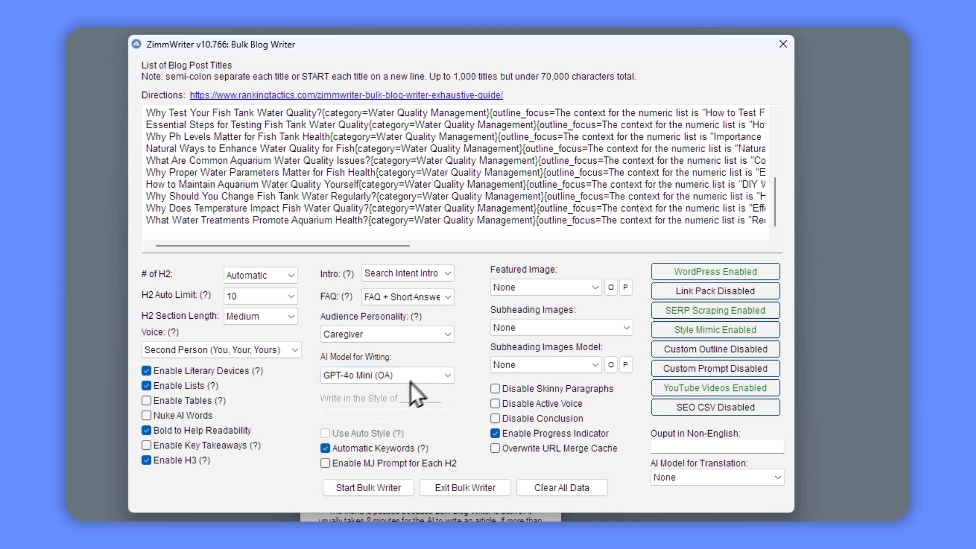
{"action": "left_click", "coordinate": [548, 286]}
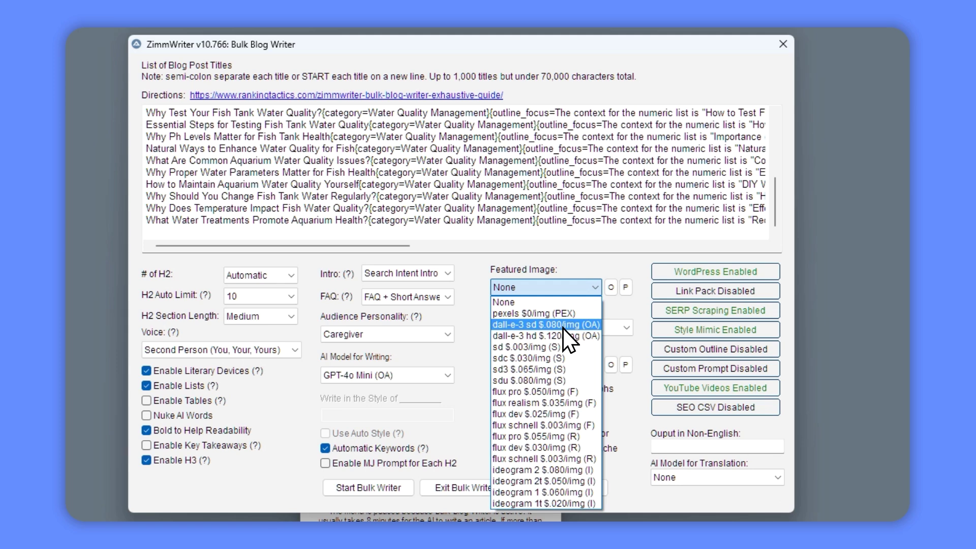
Step: Set featured images to sdc $.030/img (S) with a cinematic style
{"action": "left_click", "coordinate": [544, 359]}
{"action": "left_click", "coordinate": [612, 287]}
{"action": "left_click", "coordinate": [198, 375]}
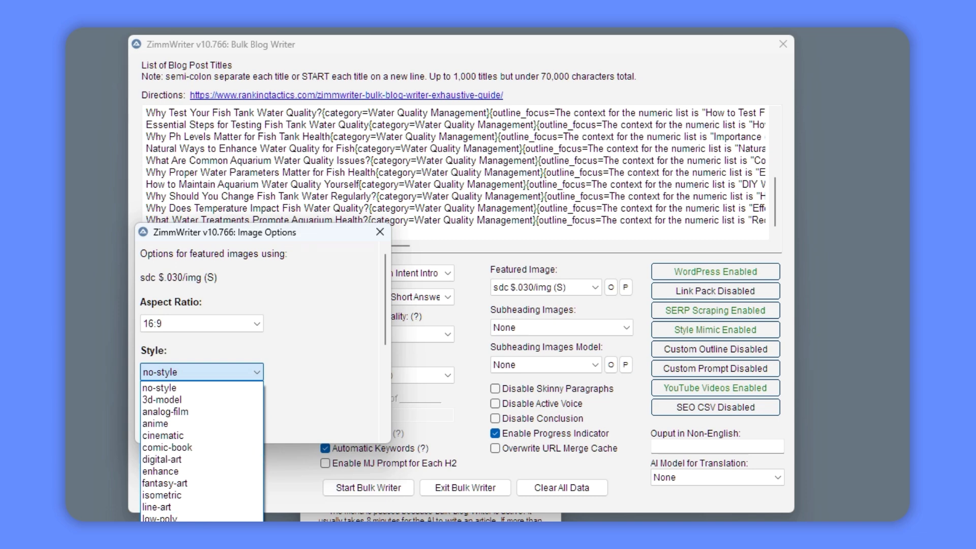
{"action": "left_click", "coordinate": [164, 436]}
{"action": "left_click", "coordinate": [380, 232]}
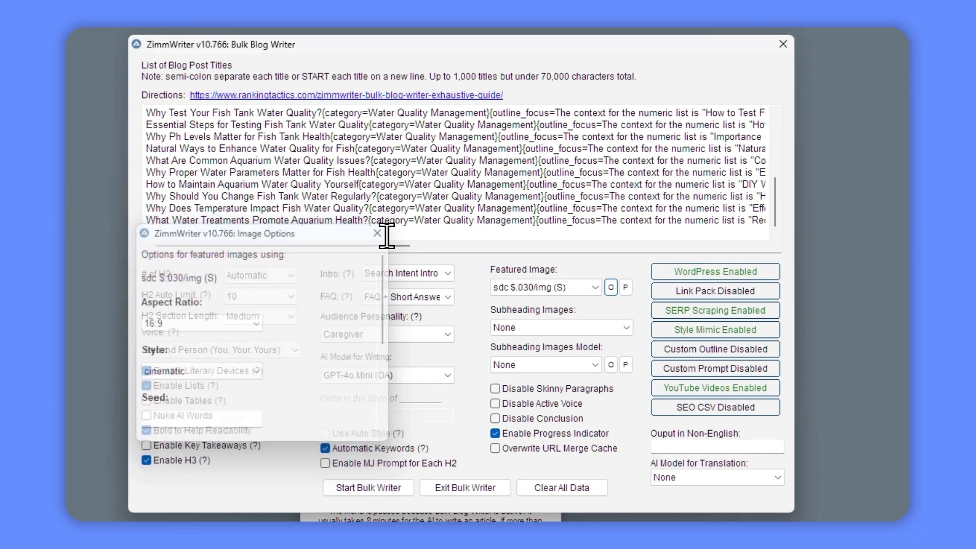
Step: Add 9:16 sdc $.030/img (S) subheading images to every other H2
{"action": "left_click", "coordinate": [543, 328]}
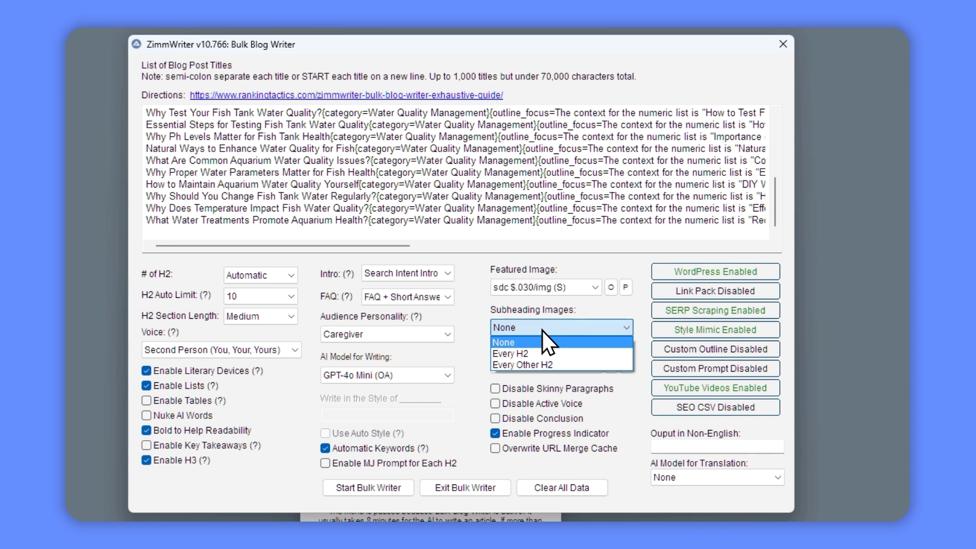
{"action": "left_click", "coordinate": [554, 367]}
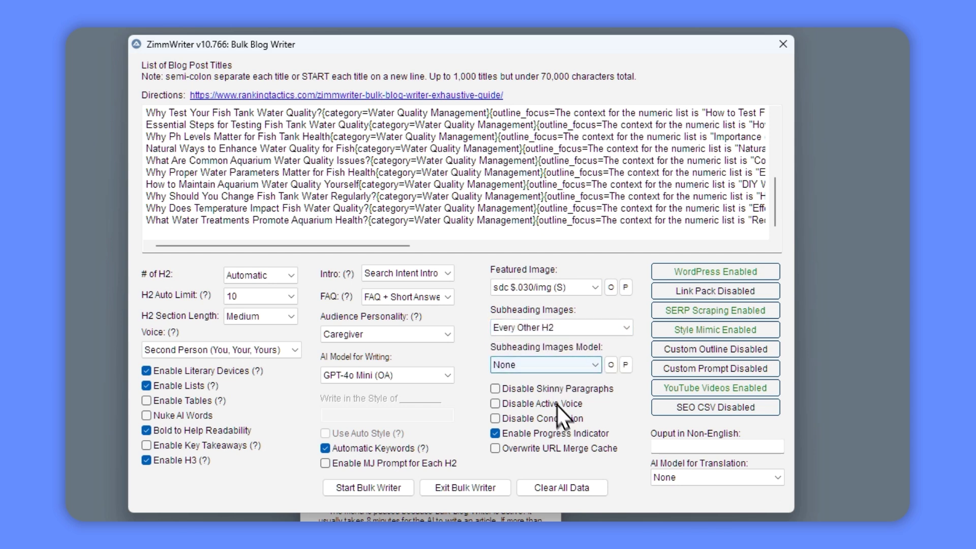
{"action": "left_click", "coordinate": [575, 369]}
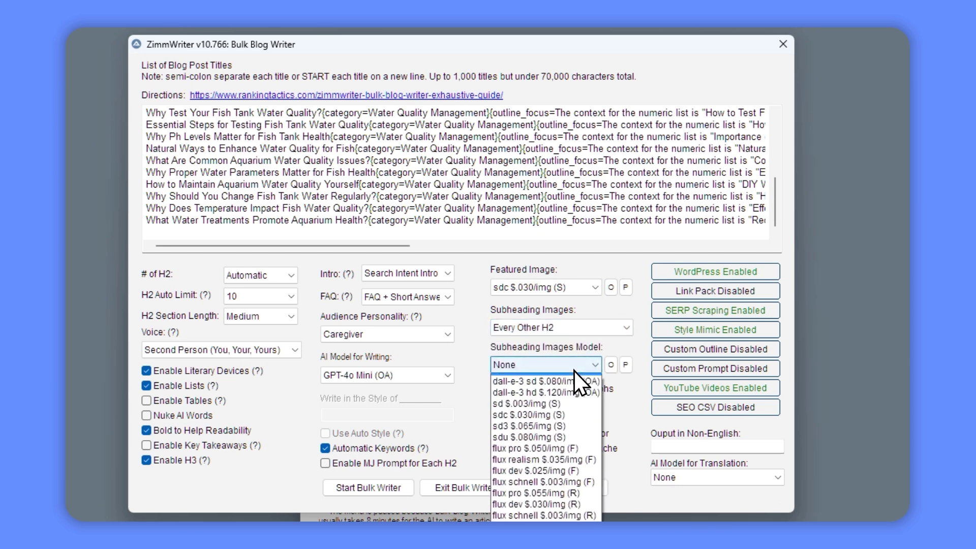
{"action": "left_click", "coordinate": [569, 424]}
{"action": "left_click", "coordinate": [218, 324]}
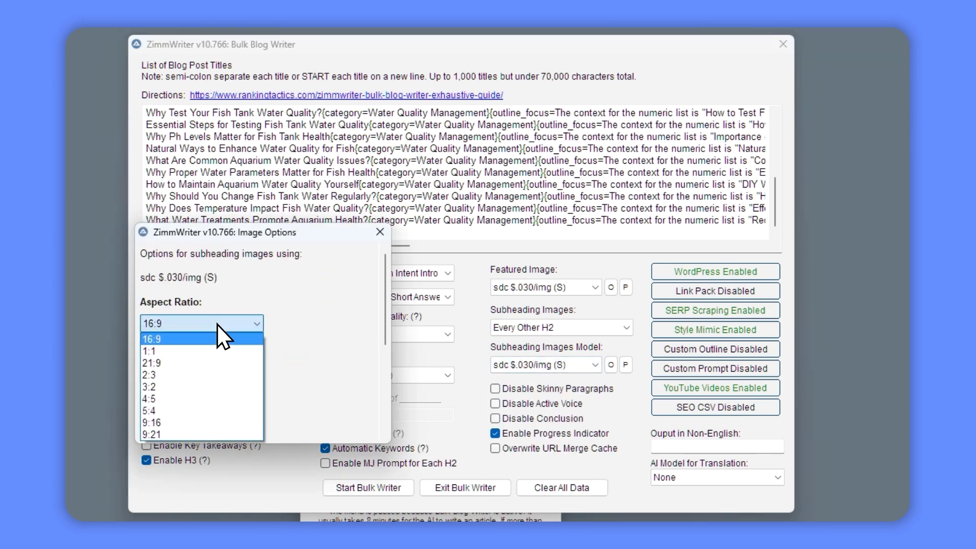
{"action": "left_click", "coordinate": [214, 421]}
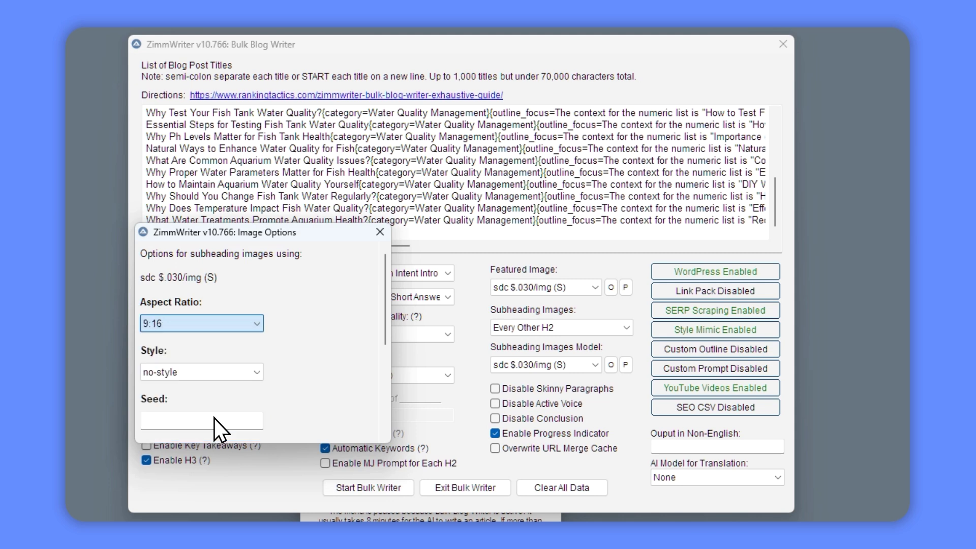